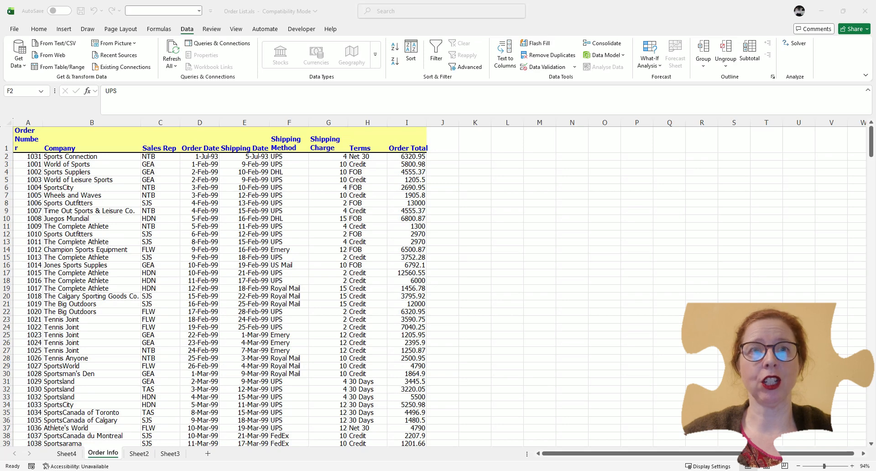
- Select the Shipping Method entries in column F and set their data validation to allow a List
{"action": "left_click", "coordinate": [296, 160]}
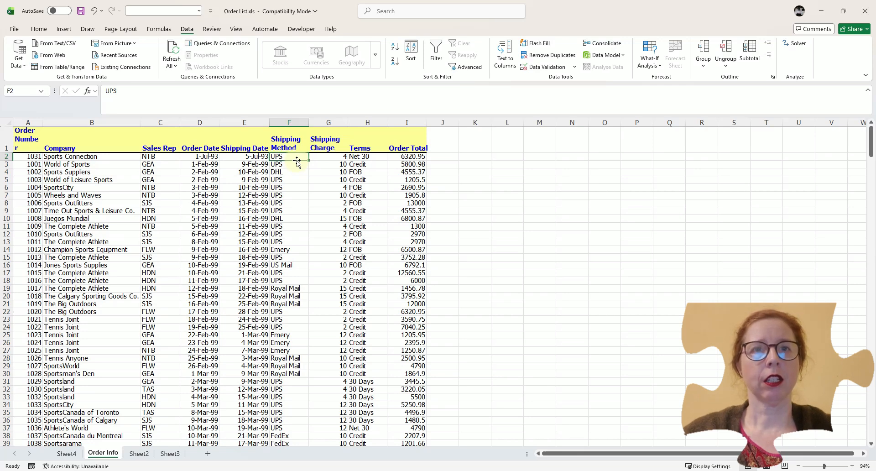
{"action": "key", "text": "ctrl+shift+Down"}
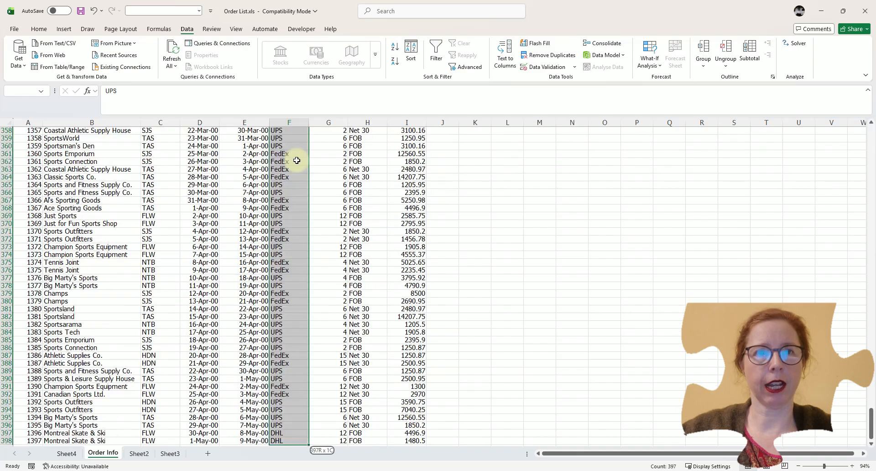
{"action": "scroll", "coordinate": [296, 160], "scroll_direction": "up", "scroll_amount": 20}
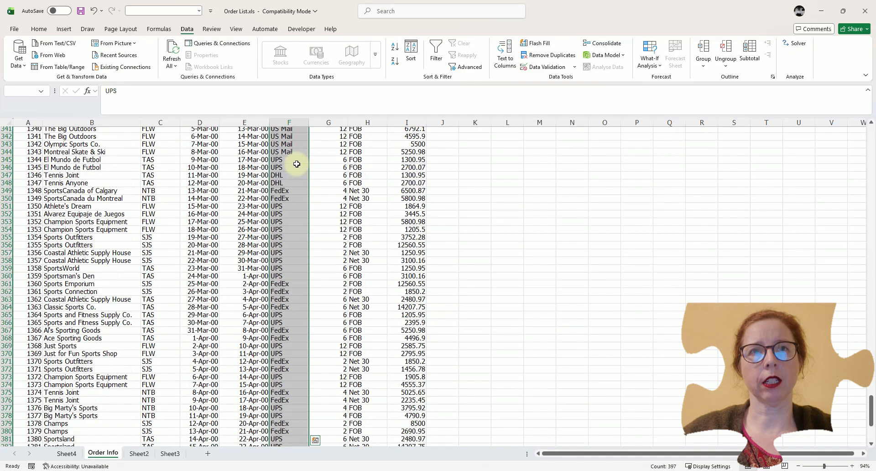
{"action": "scroll", "coordinate": [296, 164], "scroll_direction": "up", "scroll_amount": 20}
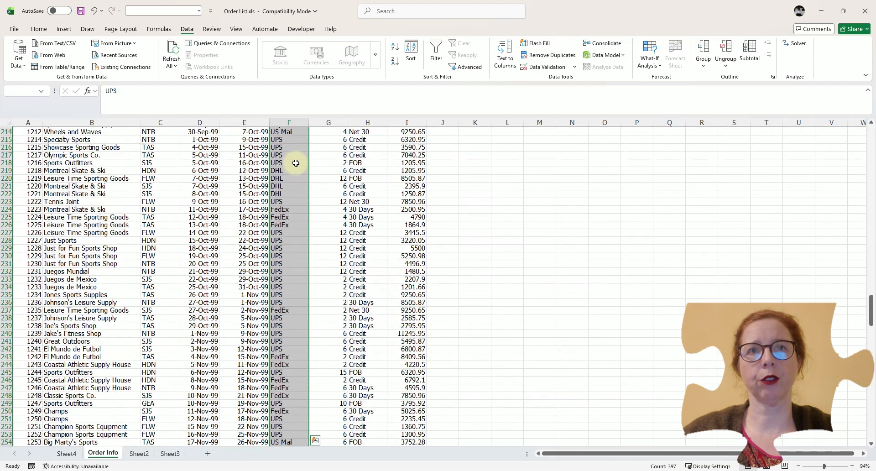
{"action": "scroll", "coordinate": [293, 160], "scroll_direction": "up", "scroll_amount": 20}
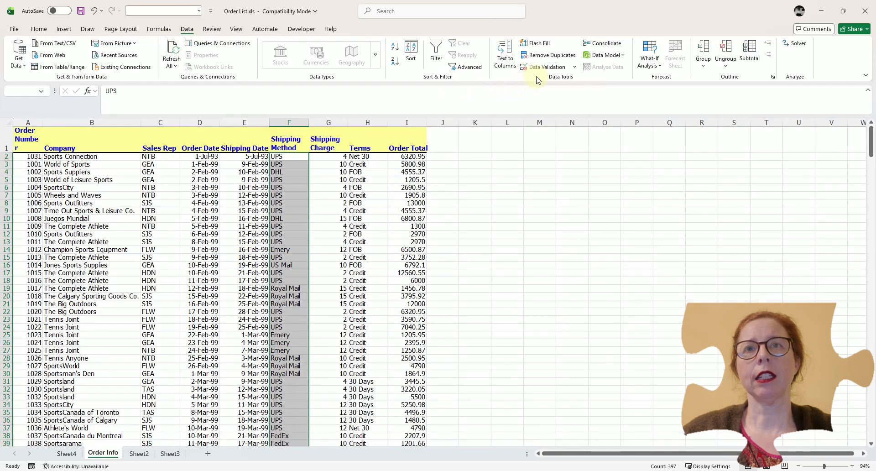
{"action": "left_click", "coordinate": [575, 68]}
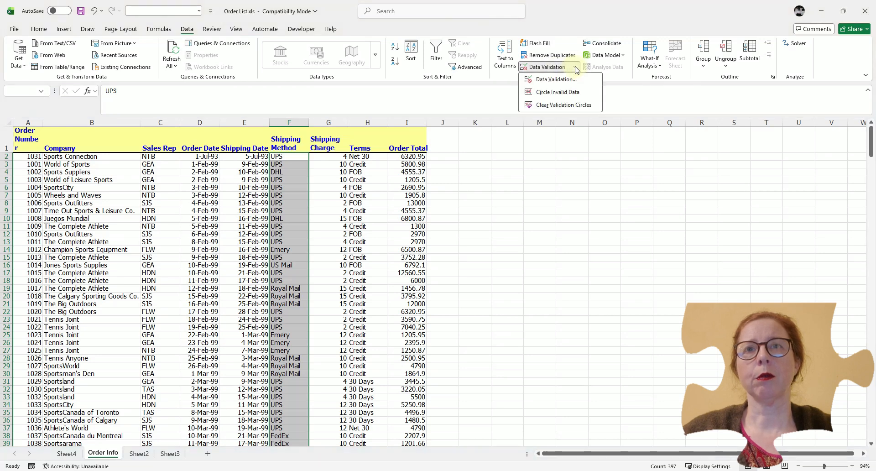
{"action": "left_click", "coordinate": [539, 80]}
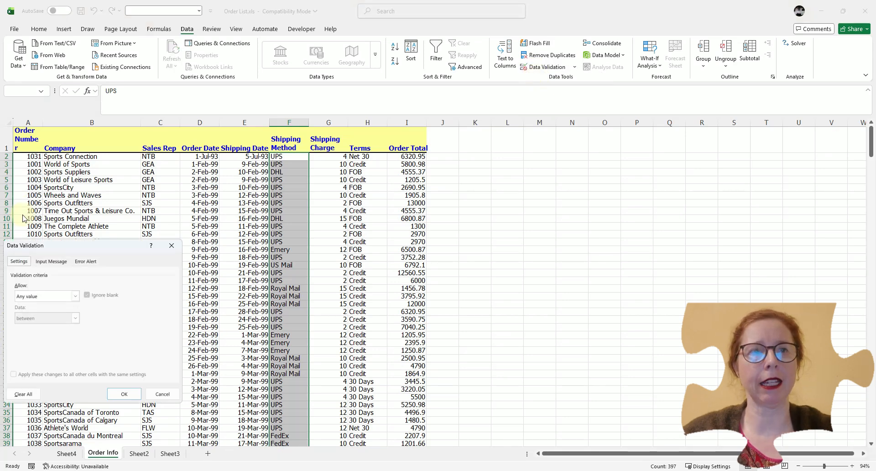
{"action": "left_click_drag", "start_coordinate": [71, 248], "coordinate": [352, 168]}
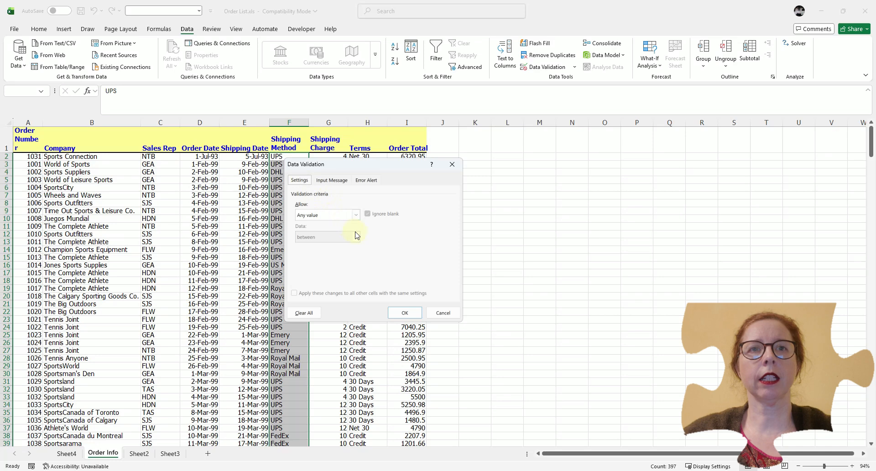
{"action": "left_click", "coordinate": [356, 217]}
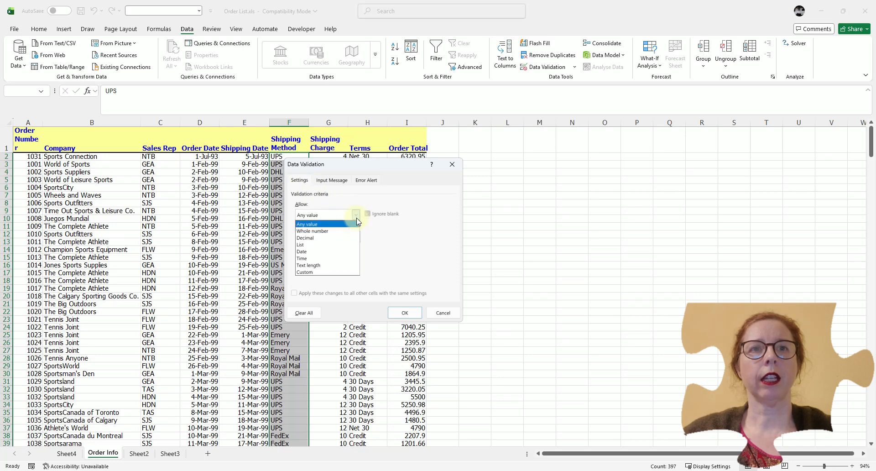
{"action": "left_click", "coordinate": [331, 246]}
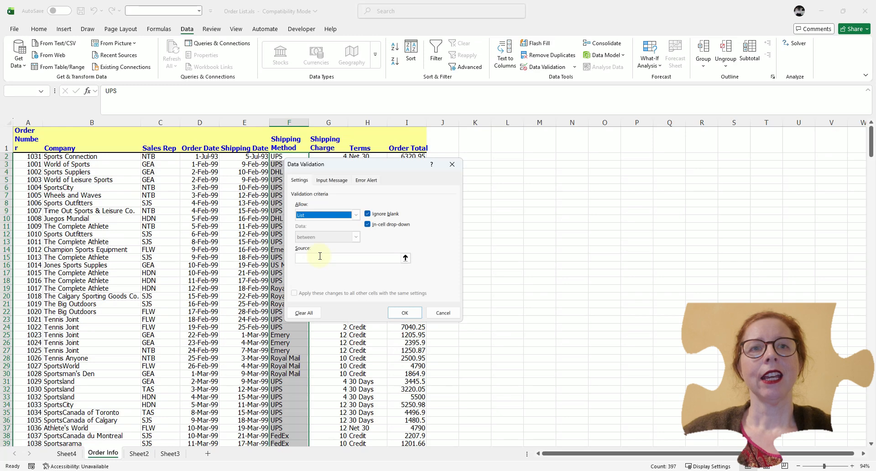
- Enter UPS,DHL,Royal Mail as the list source and apply the validation
{"action": "left_click", "coordinate": [320, 257]}
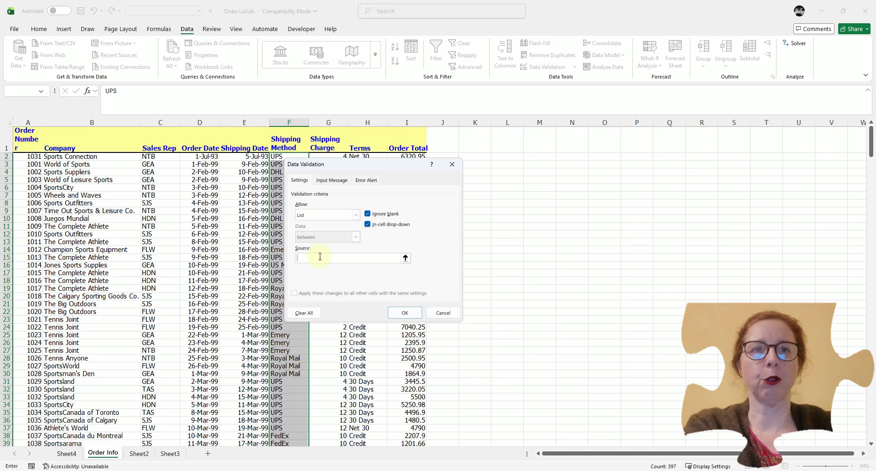
{"action": "type", "text": "UPS,DHL,"}
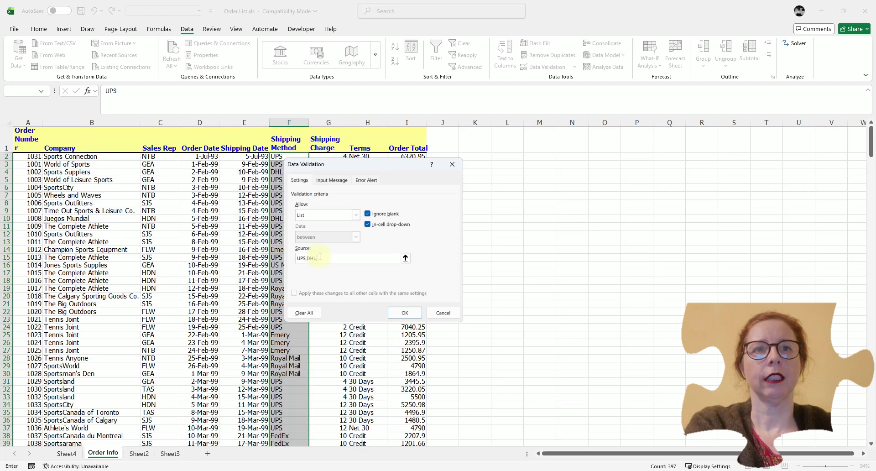
{"action": "type", "text": "Royal Mail"}
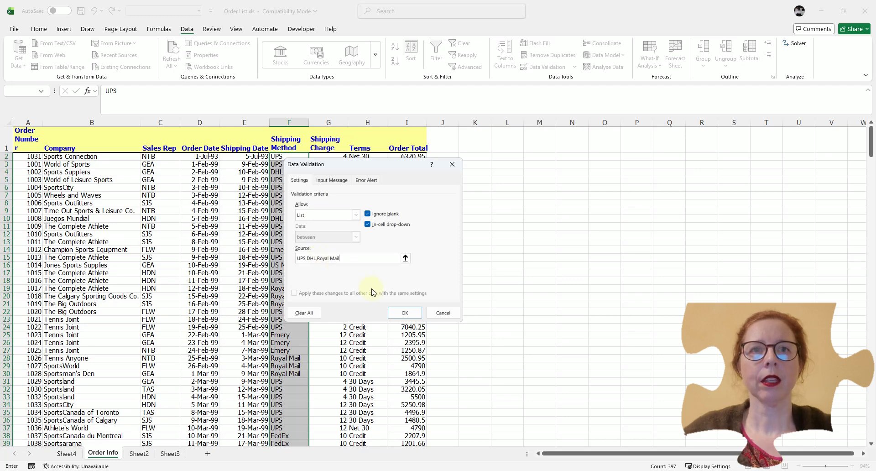
{"action": "left_click", "coordinate": [406, 313]}
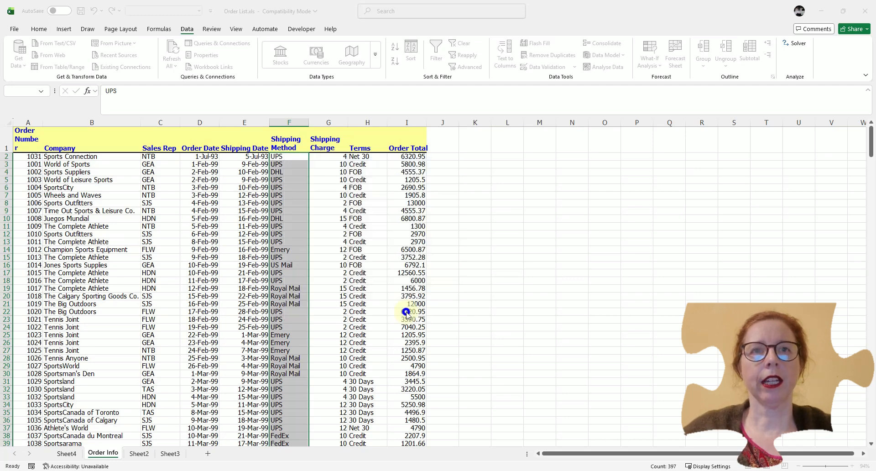
- Check the new drop-down lists on a few Shipping Method cells
{"action": "left_click", "coordinate": [276, 184]}
{"action": "left_click", "coordinate": [313, 187]}
{"action": "left_click", "coordinate": [291, 235]}
{"action": "left_click", "coordinate": [313, 234]}
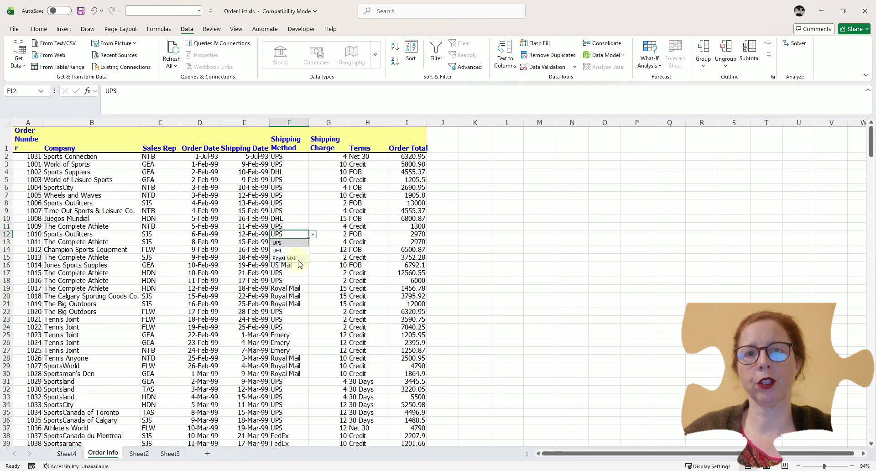
{"action": "left_click", "coordinate": [298, 194]}
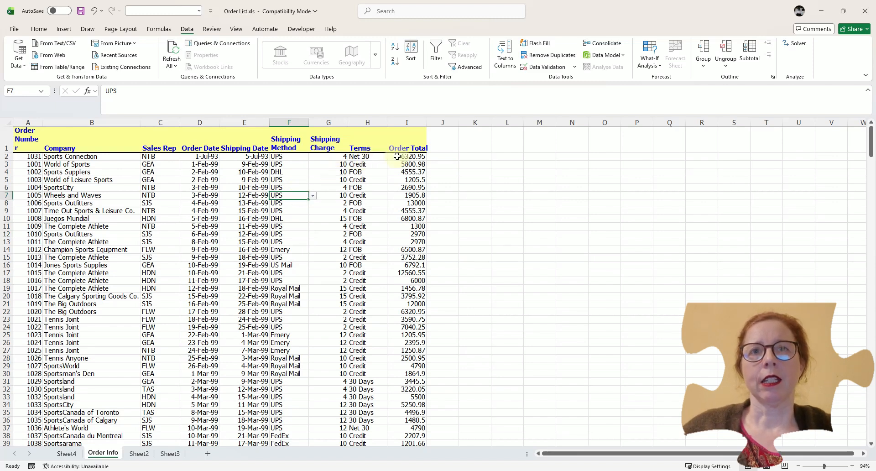
- Type the heading Terms in cell L1
{"action": "left_click", "coordinate": [511, 142]}
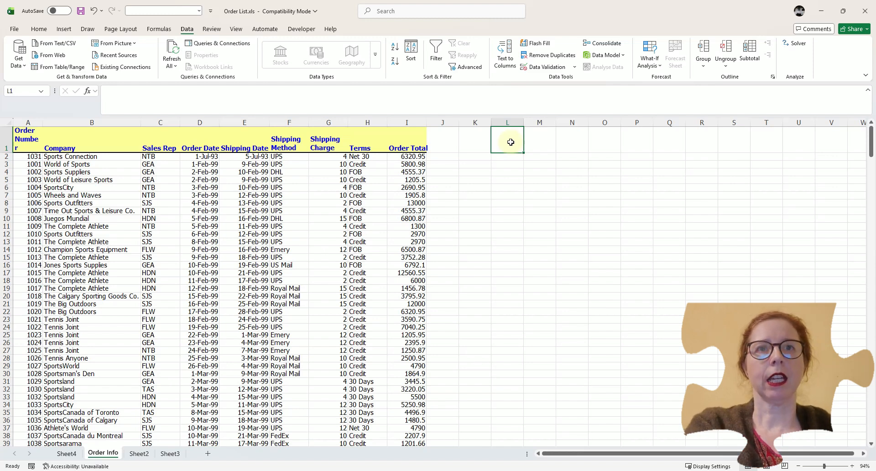
{"action": "type", "text": "Terms"}
{"action": "key", "text": "Return"}
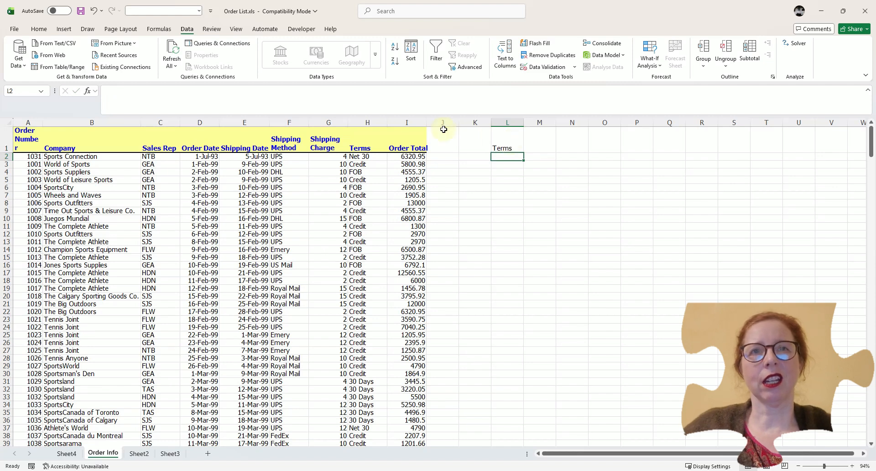
- Copy the distinct Terms values Net 30, Credit, FOB and 30 Days into cells L2 to L5
{"action": "left_click_drag", "start_coordinate": [370, 155], "coordinate": [371, 173]}
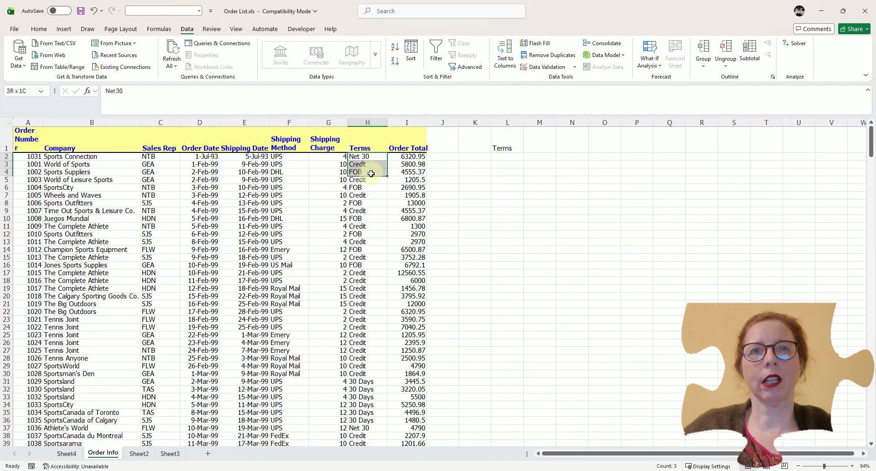
{"action": "key", "text": "ctrl+c"}
{"action": "left_click", "coordinate": [505, 157]}
{"action": "key", "text": "ctrl+v"}
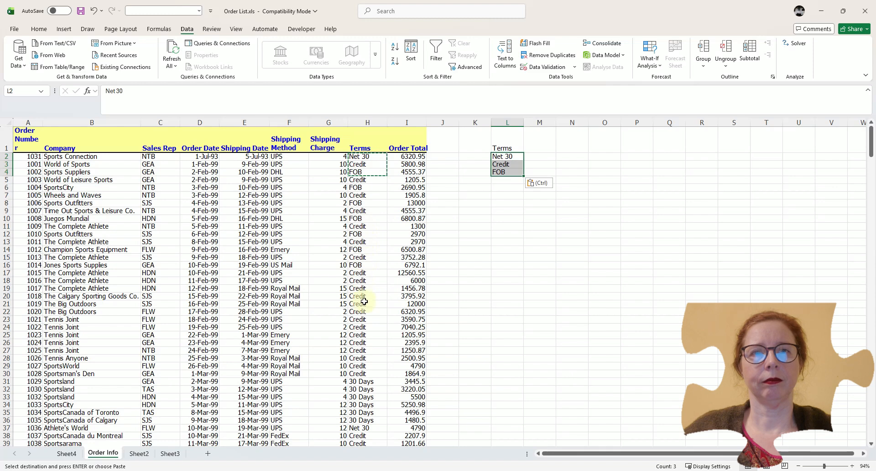
{"action": "left_click", "coordinate": [367, 380]}
{"action": "key", "text": "Escape"}
{"action": "key", "text": "ctrl+c"}
{"action": "left_click", "coordinate": [505, 179]}
{"action": "key", "text": "ctrl+v"}
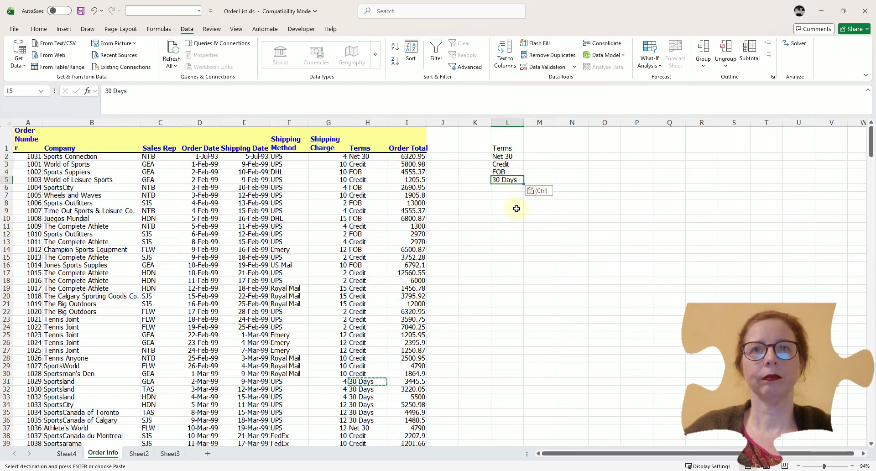
{"action": "left_click", "coordinate": [516, 211]}
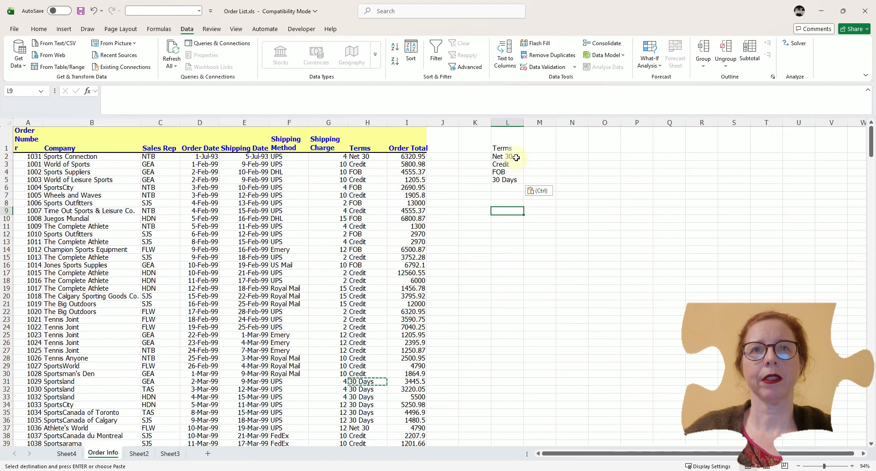
- Select the Terms data in column H and apply list validation with =$L$2:$L$5 as the source
{"action": "left_click_drag", "start_coordinate": [516, 158], "coordinate": [515, 181]}
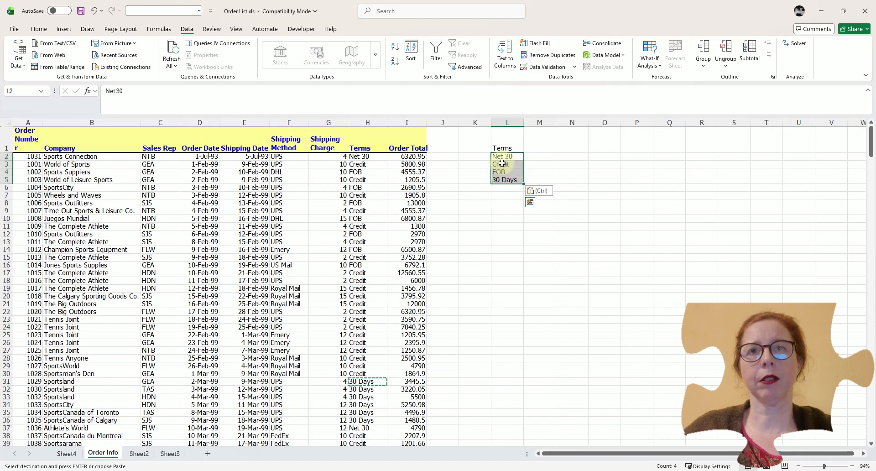
{"action": "left_click", "coordinate": [370, 157]}
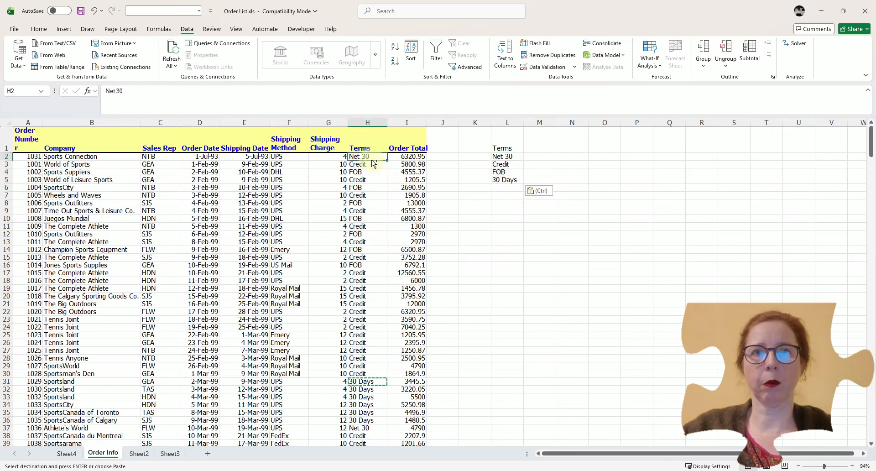
{"action": "key", "text": "ctrl+shift+Down"}
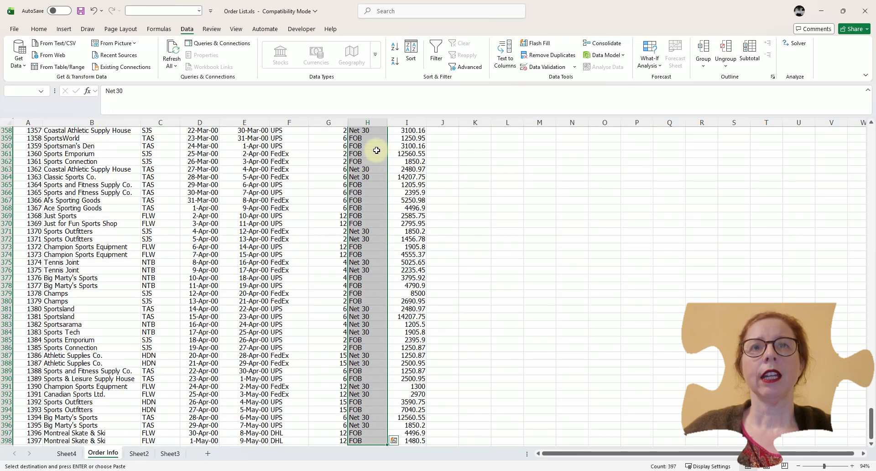
{"action": "left_click", "coordinate": [559, 67]}
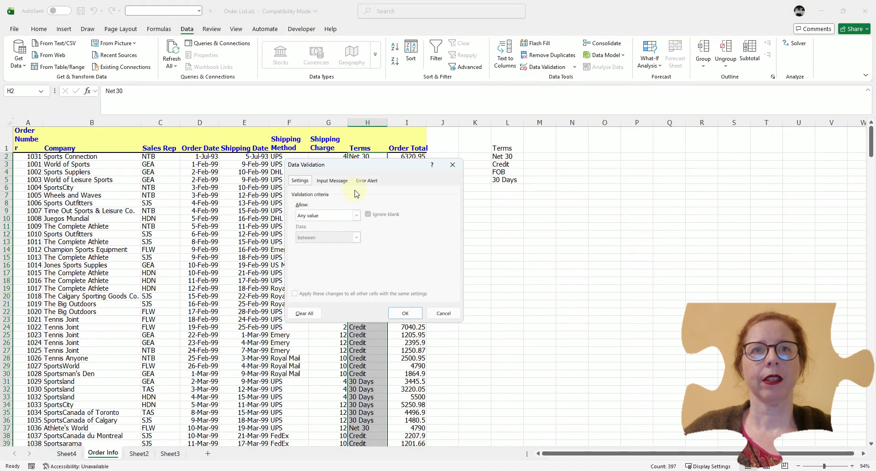
{"action": "left_click", "coordinate": [340, 216]}
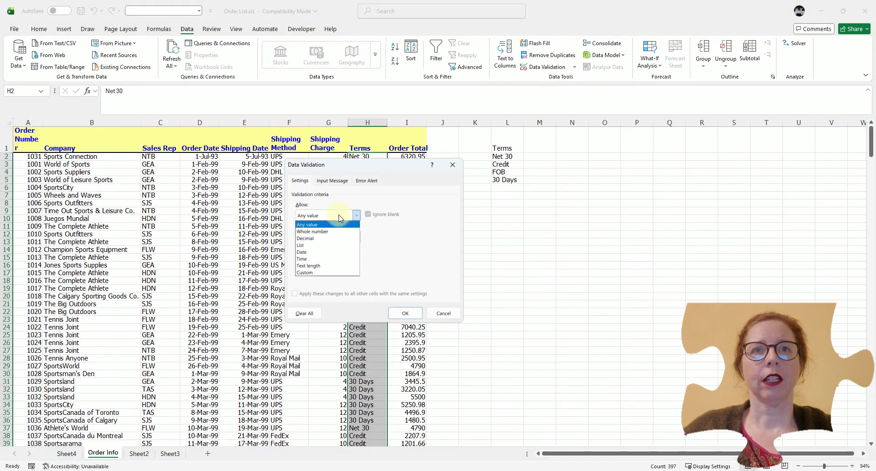
{"action": "left_click", "coordinate": [322, 245]}
{"action": "left_click", "coordinate": [305, 255]}
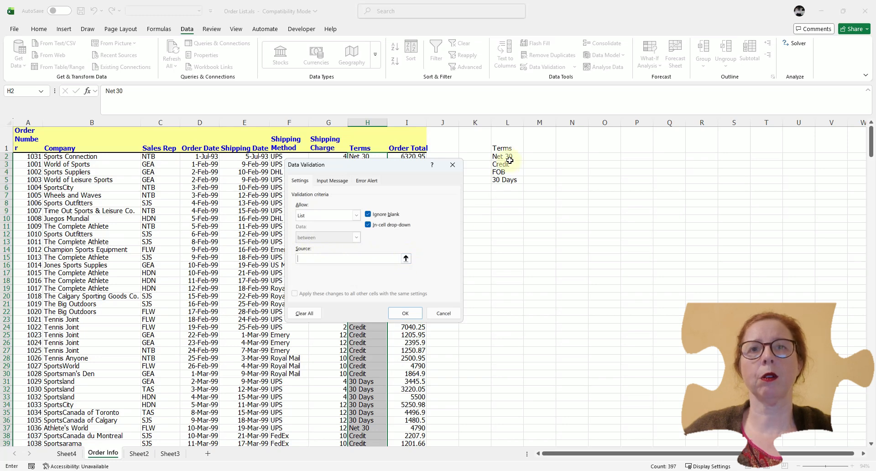
{"action": "left_click_drag", "start_coordinate": [509, 157], "coordinate": [508, 181]}
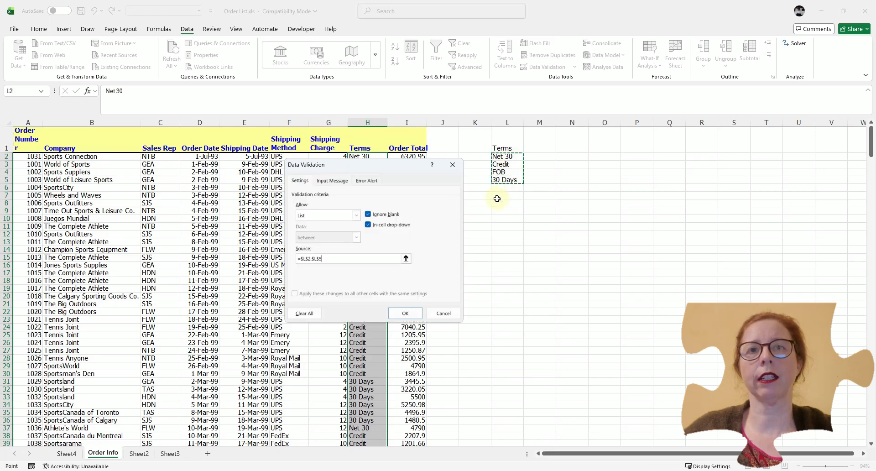
{"action": "left_click", "coordinate": [407, 316]}
- Try the Terms drop-down lists on several cells in column H
{"action": "left_click", "coordinate": [363, 195]}
{"action": "left_click", "coordinate": [391, 196]}
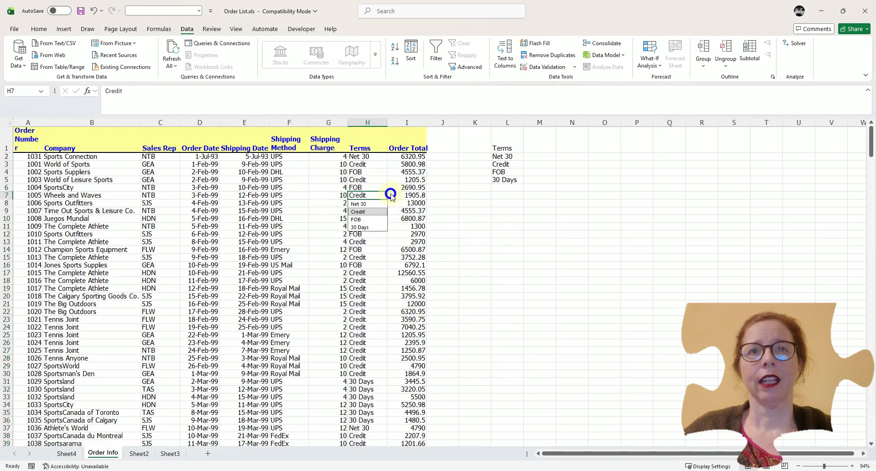
{"action": "left_click", "coordinate": [382, 265]}
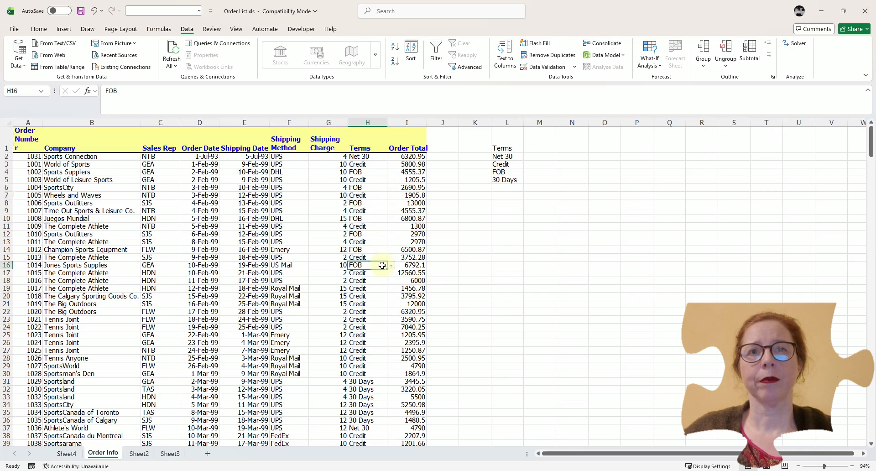
{"action": "left_click", "coordinate": [382, 255]}
{"action": "left_click", "coordinate": [368, 296]}
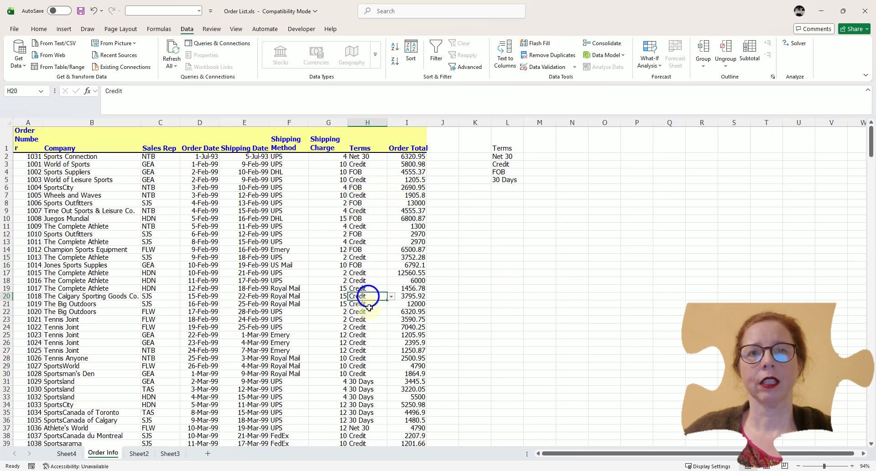
{"action": "left_click", "coordinate": [376, 180]}
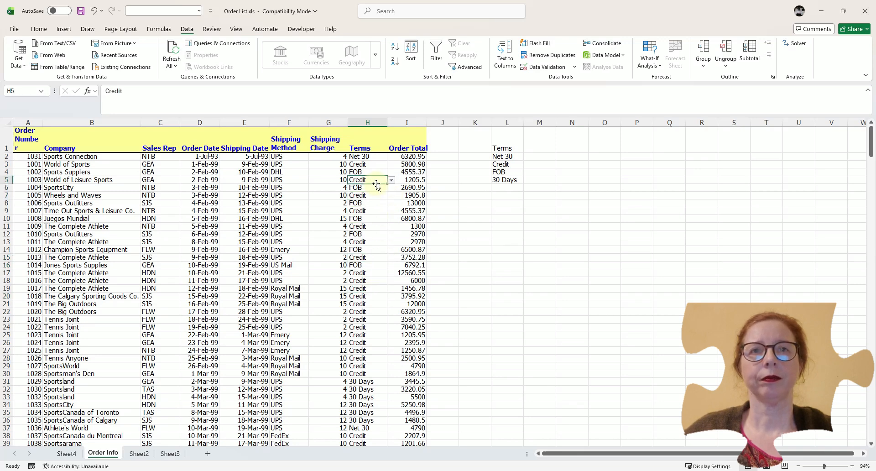
- Circle the invalid data entries on the worksheet and clear the validation circles
{"action": "left_click", "coordinate": [303, 171]}
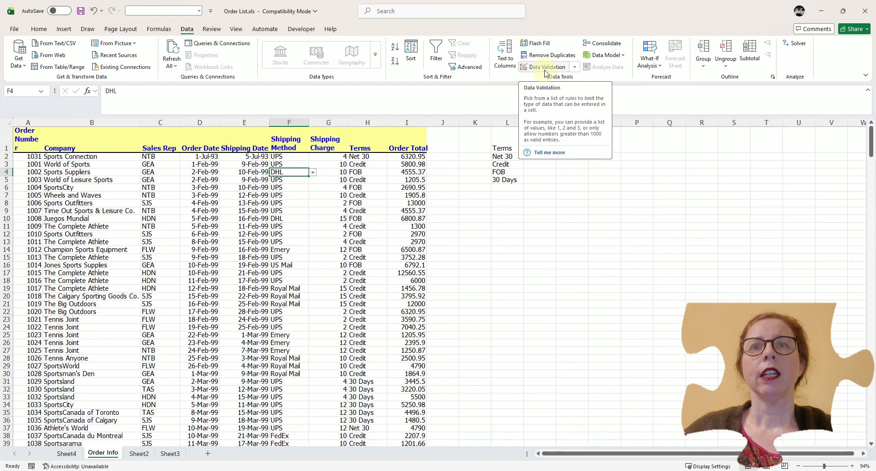
{"action": "left_click", "coordinate": [576, 67]}
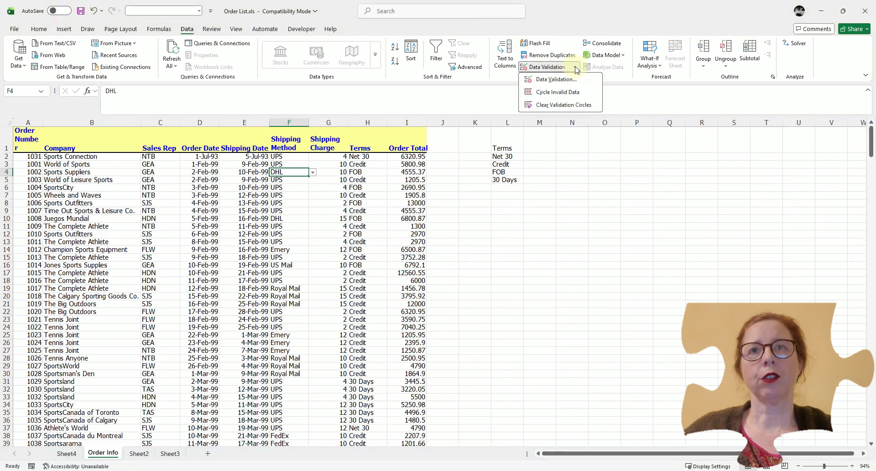
{"action": "left_click", "coordinate": [568, 95]}
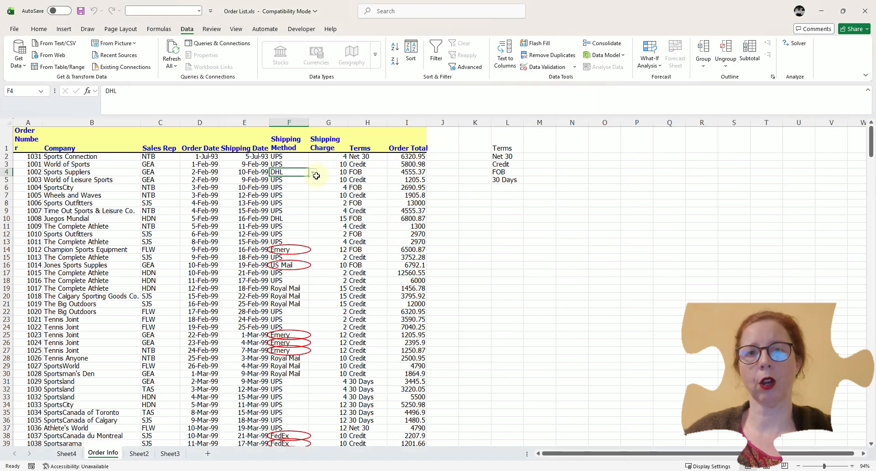
{"action": "left_click", "coordinate": [574, 67]}
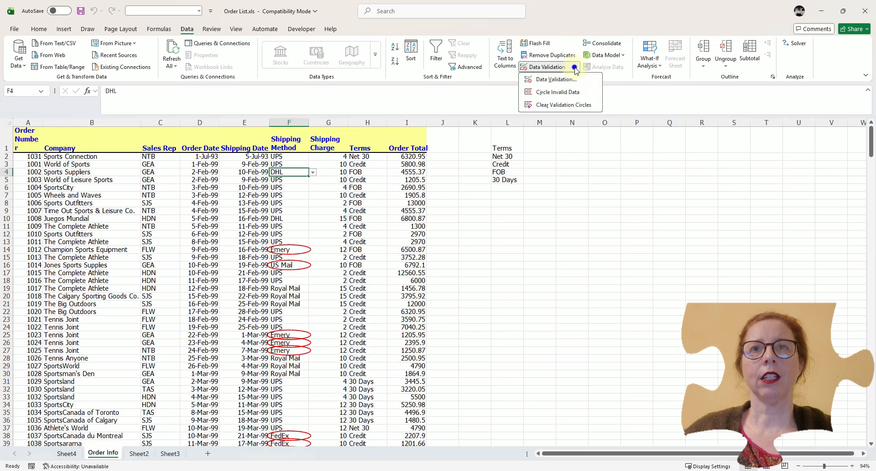
{"action": "left_click", "coordinate": [567, 107]}
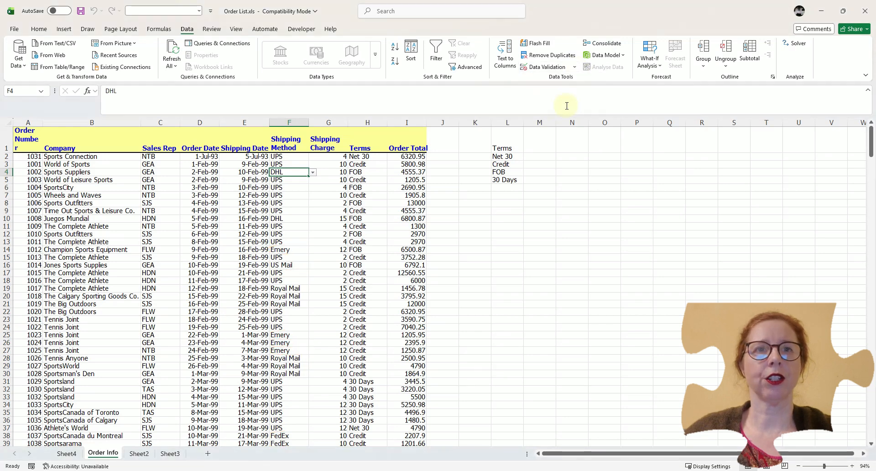
{"action": "left_click", "coordinate": [290, 212]}
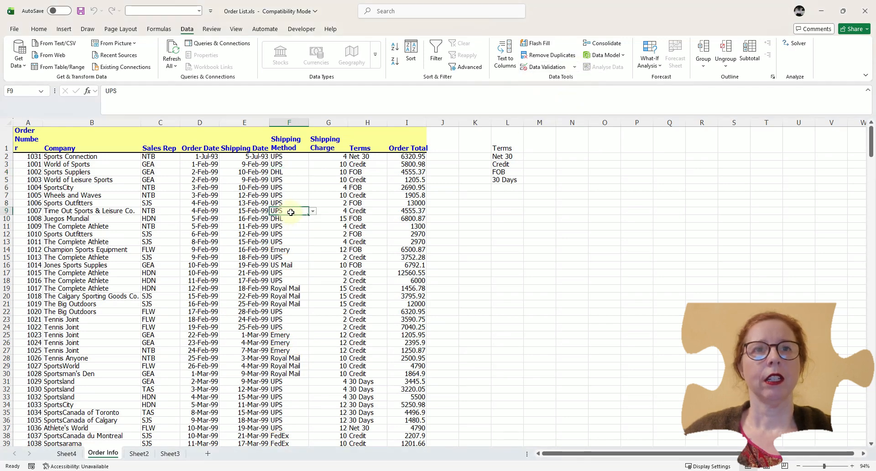
- Extract the unique Sales Rep values from column C to cell N1 with Advanced Filter, copying to another location
{"action": "left_click", "coordinate": [162, 156]}
{"action": "left_click", "coordinate": [166, 142]}
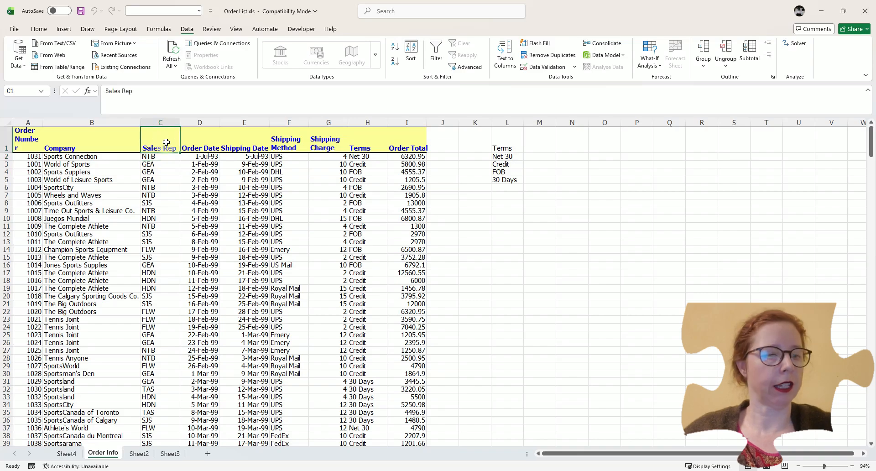
{"action": "key", "text": "ctrl+shift+Down"}
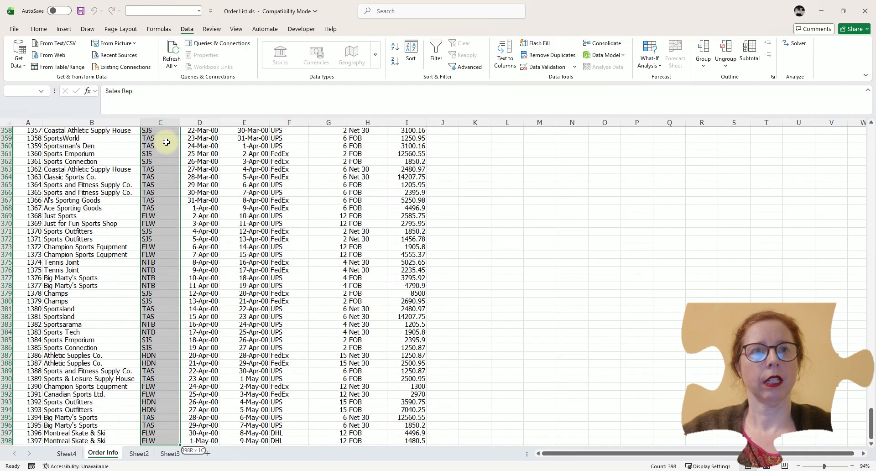
{"action": "scroll", "coordinate": [164, 176], "scroll_direction": "up", "scroll_amount": 7}
{"action": "scroll", "coordinate": [163, 176], "scroll_direction": "up", "scroll_amount": 20}
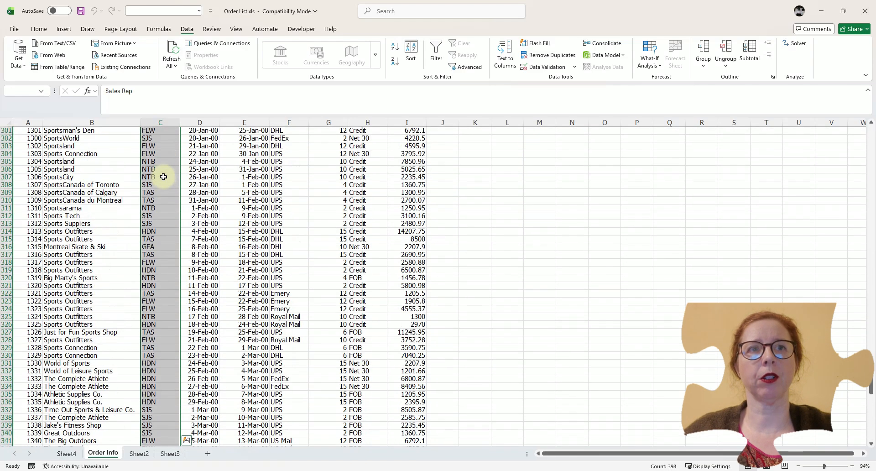
{"action": "scroll", "coordinate": [163, 177], "scroll_direction": "up", "scroll_amount": 20}
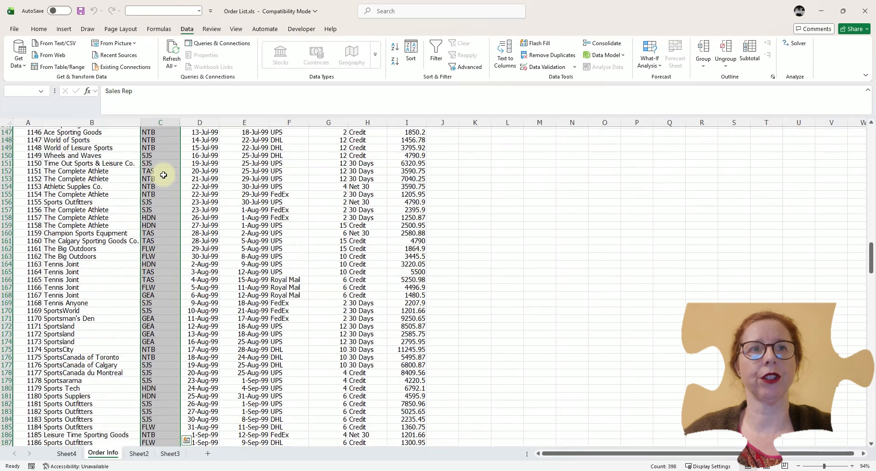
{"action": "scroll", "coordinate": [164, 174], "scroll_direction": "up", "scroll_amount": 15}
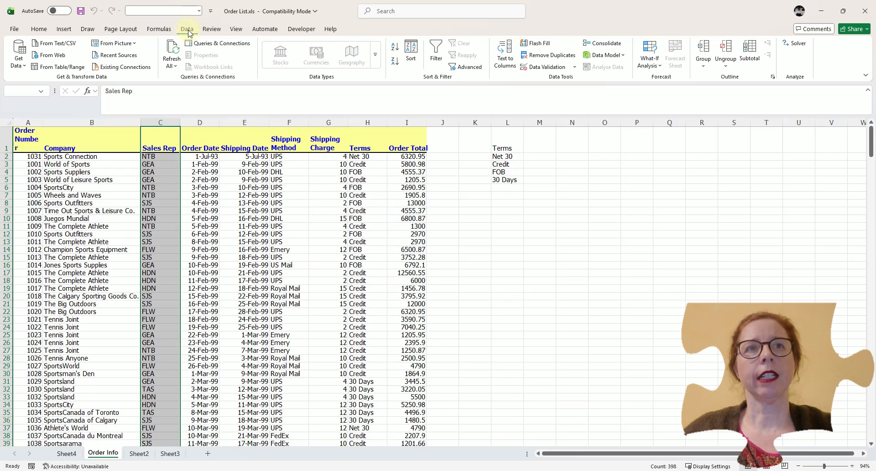
{"action": "left_click", "coordinate": [468, 68]}
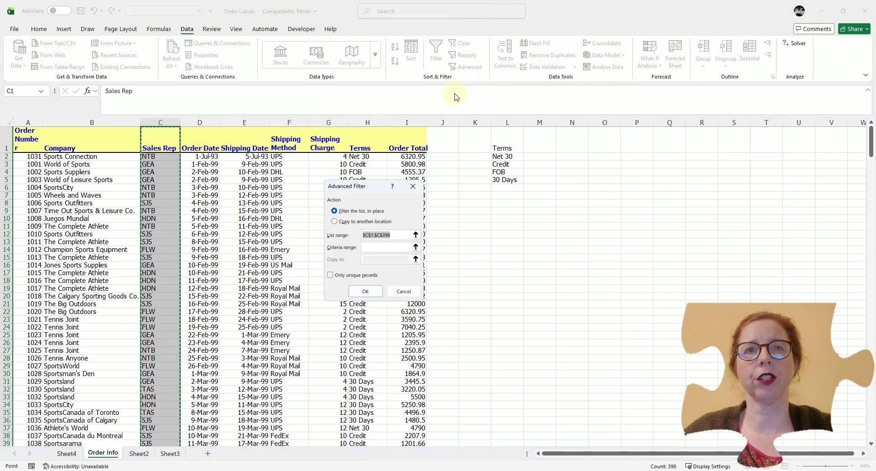
{"action": "left_click_drag", "start_coordinate": [372, 189], "coordinate": [344, 184]}
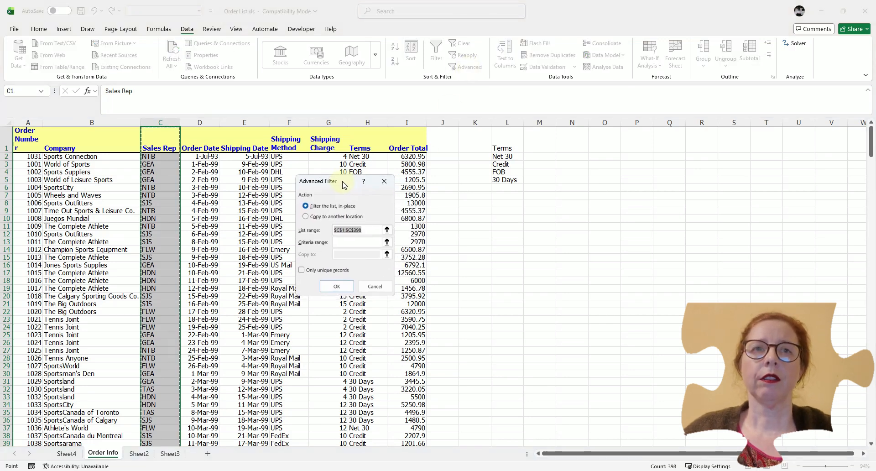
{"action": "left_click", "coordinate": [307, 217]}
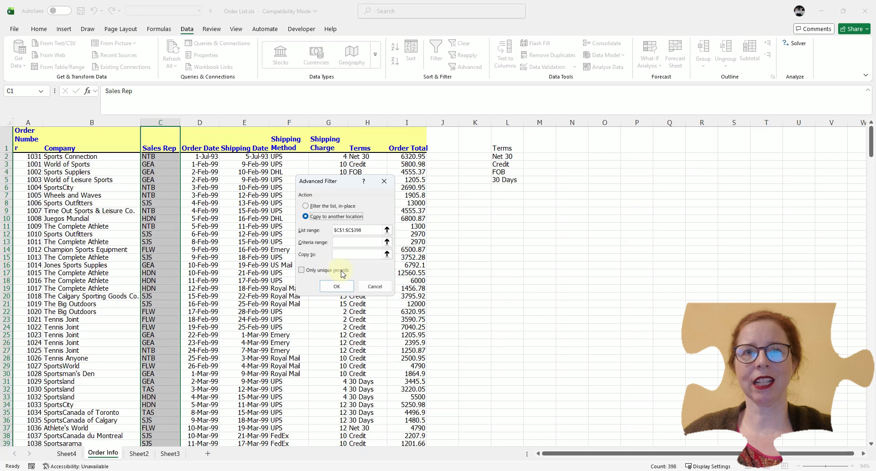
{"action": "left_click", "coordinate": [301, 270]}
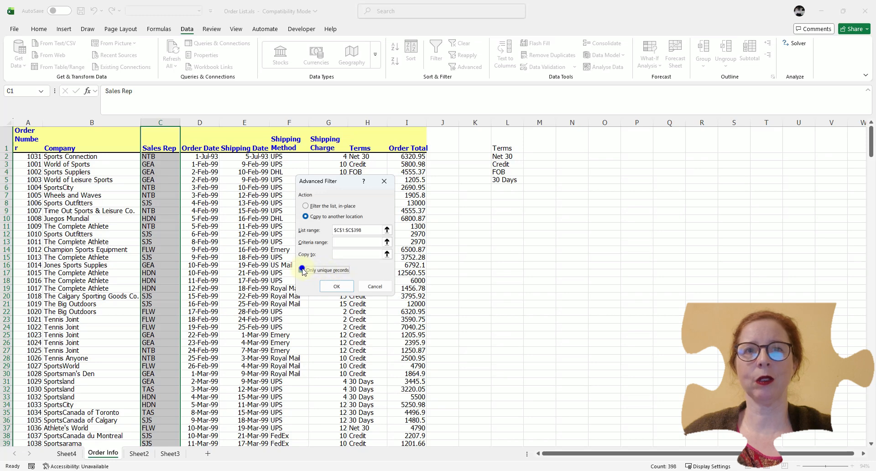
{"action": "left_click", "coordinate": [344, 256]}
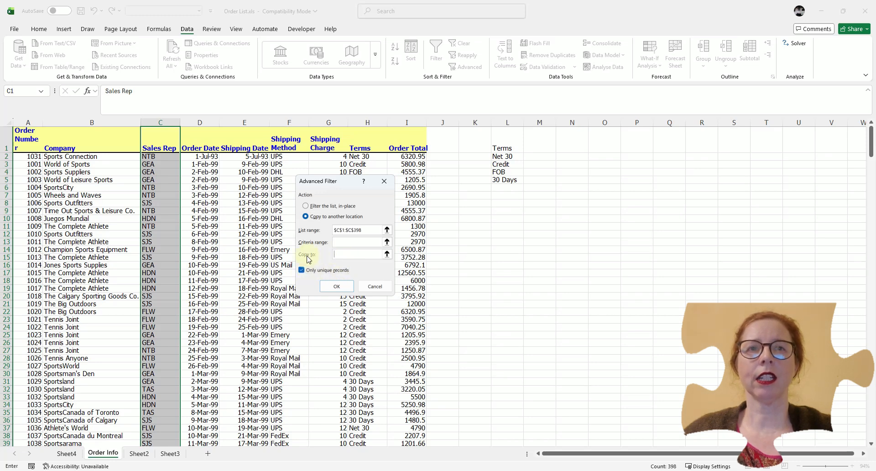
{"action": "left_click", "coordinate": [580, 147]}
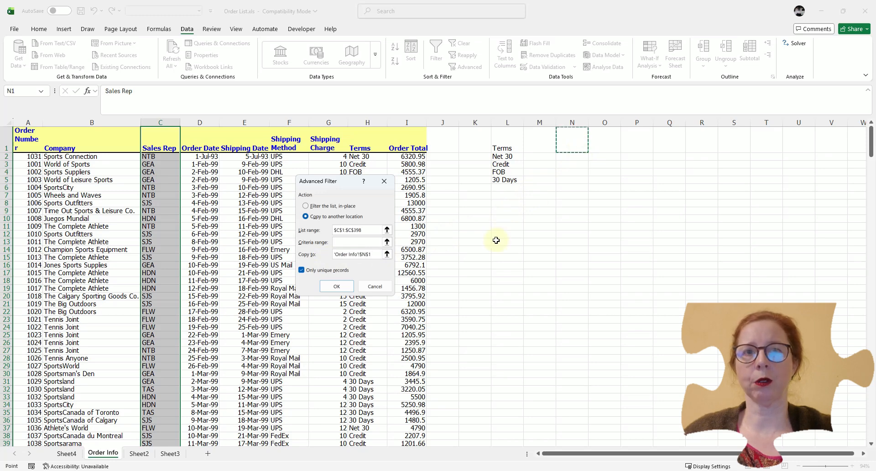
{"action": "left_click", "coordinate": [336, 287]}
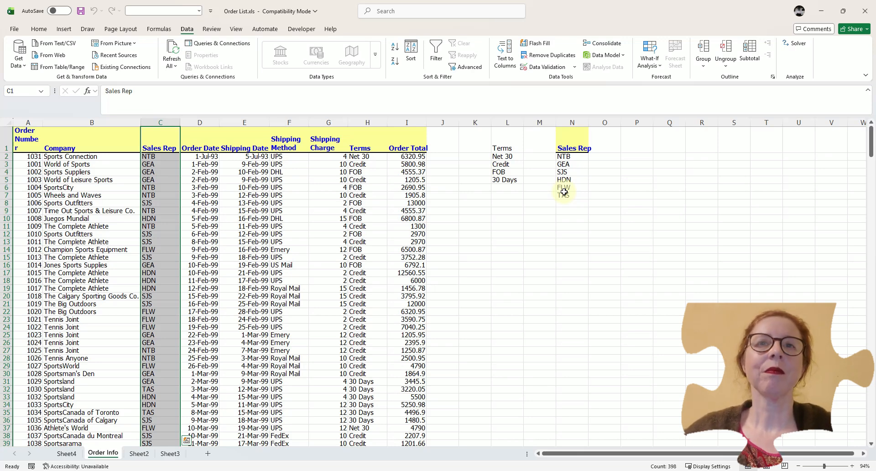
- Move the unique Sales Rep list to cell A1 of Sheet3
{"action": "left_click_drag", "start_coordinate": [568, 149], "coordinate": [570, 190]}
{"action": "key", "text": "ctrl+c"}
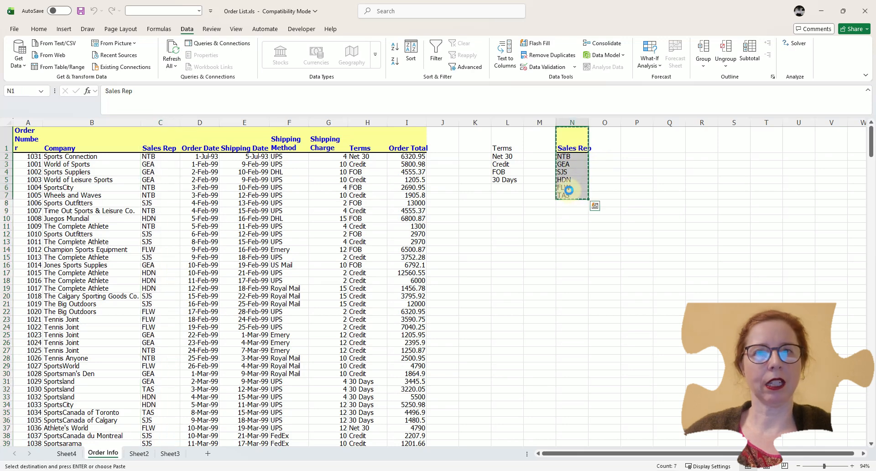
{"action": "left_click", "coordinate": [170, 453]}
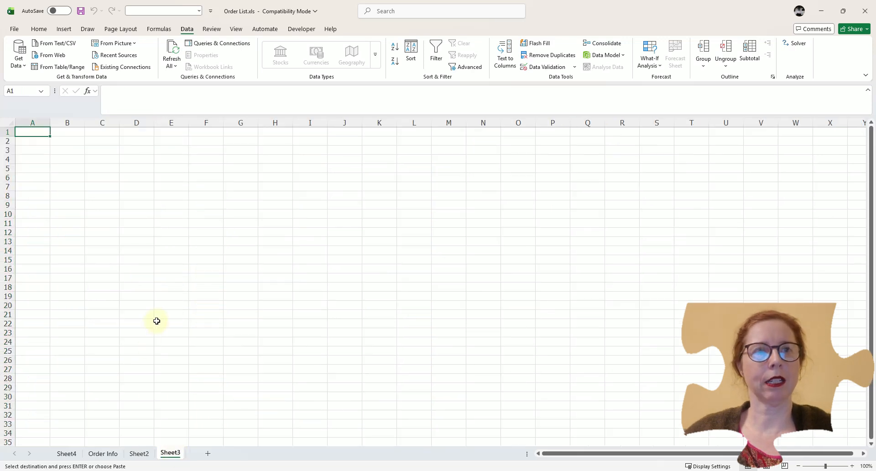
{"action": "key", "text": "ctrl+v"}
- Name the Sales Rep values in A2:A7 on Sheet3 as SalesRep
{"action": "left_click_drag", "start_coordinate": [26, 141], "coordinate": [24, 187]}
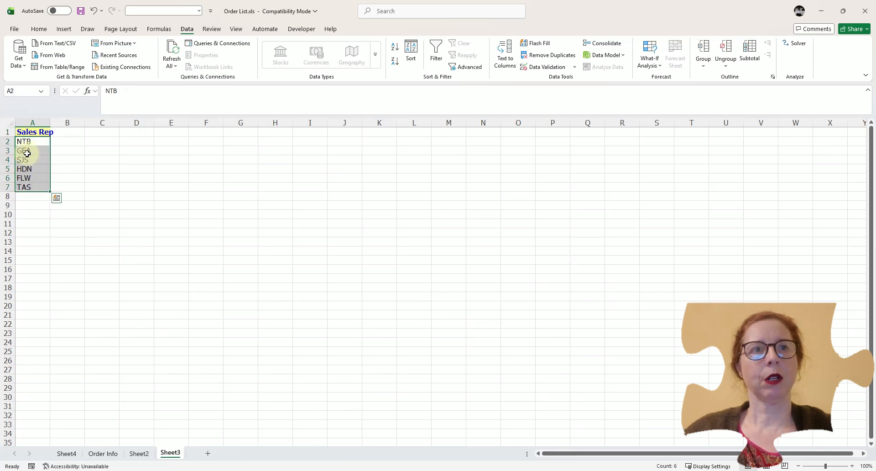
{"action": "left_click", "coordinate": [29, 91]}
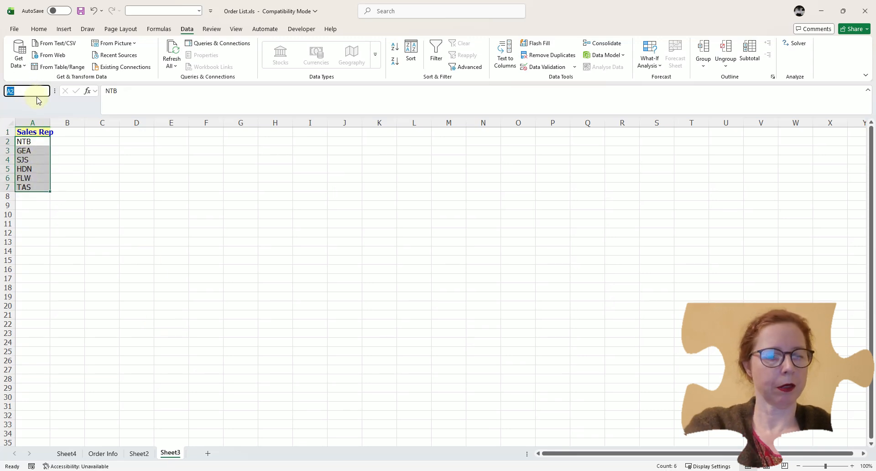
{"action": "type", "text": "SalesRep"}
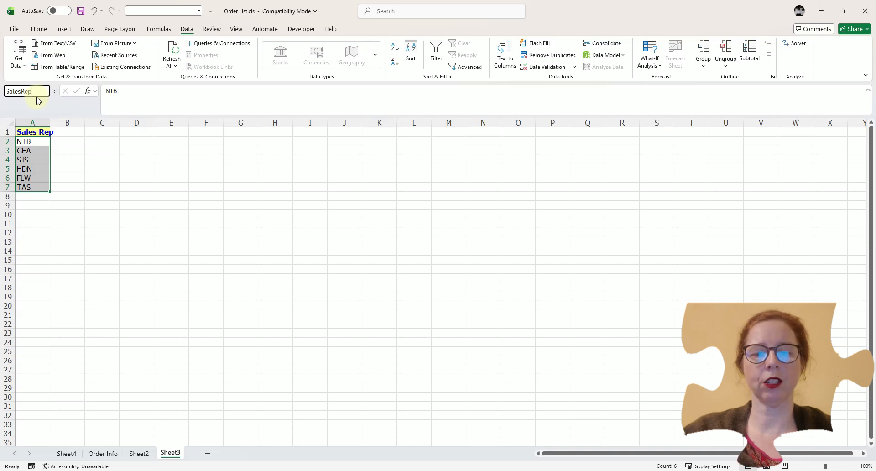
{"action": "key", "text": "Return"}
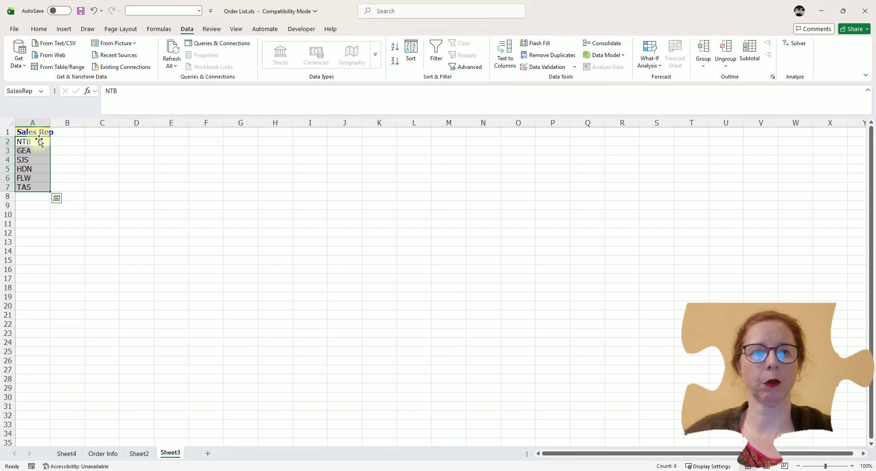
- Select the Sales Rep data in column C and apply list validation with =SalesRep as the source
{"action": "left_click", "coordinate": [103, 453]}
{"action": "left_click", "coordinate": [161, 159]}
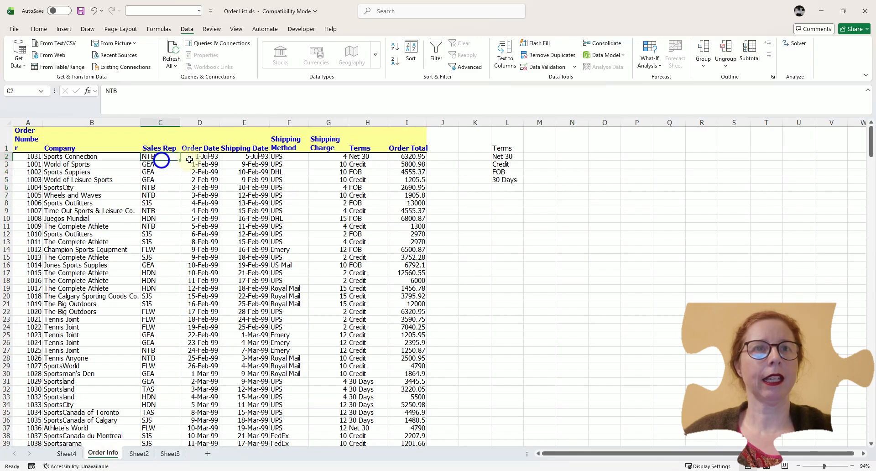
{"action": "key", "text": "ctrl+shift+Down"}
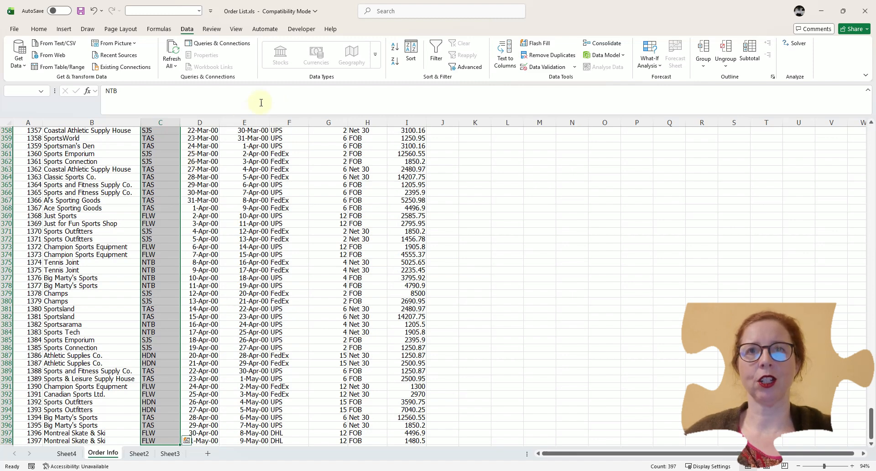
{"action": "left_click", "coordinate": [553, 69]}
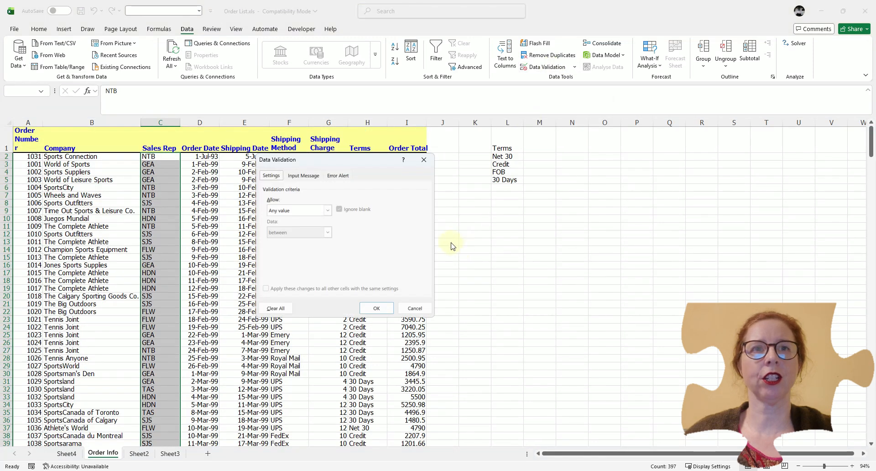
{"action": "left_click", "coordinate": [329, 211]}
{"action": "left_click", "coordinate": [278, 239]}
{"action": "left_click", "coordinate": [278, 251]}
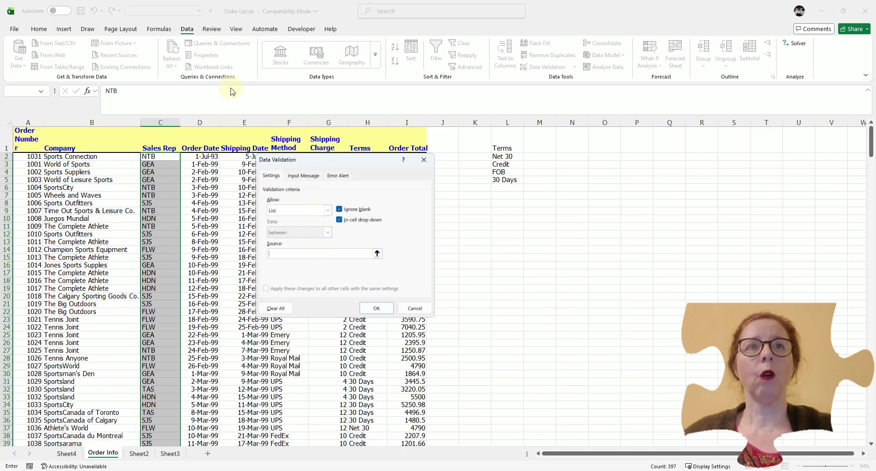
{"action": "left_click", "coordinate": [160, 32]}
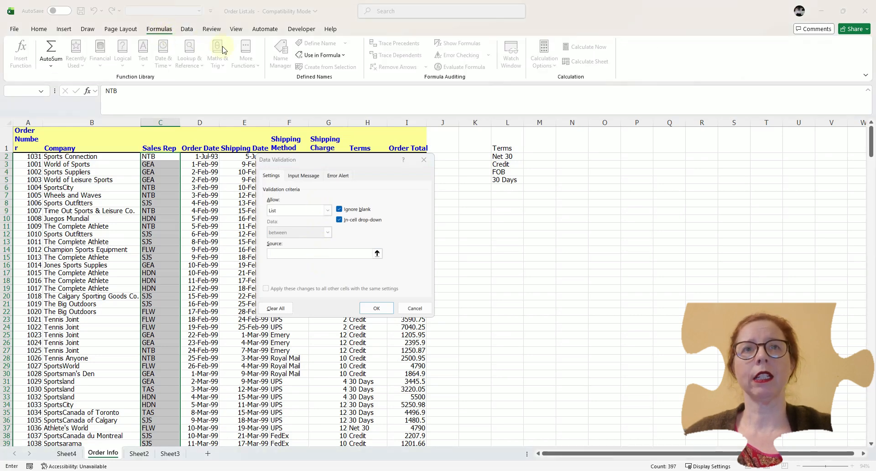
{"action": "left_click", "coordinate": [342, 55]}
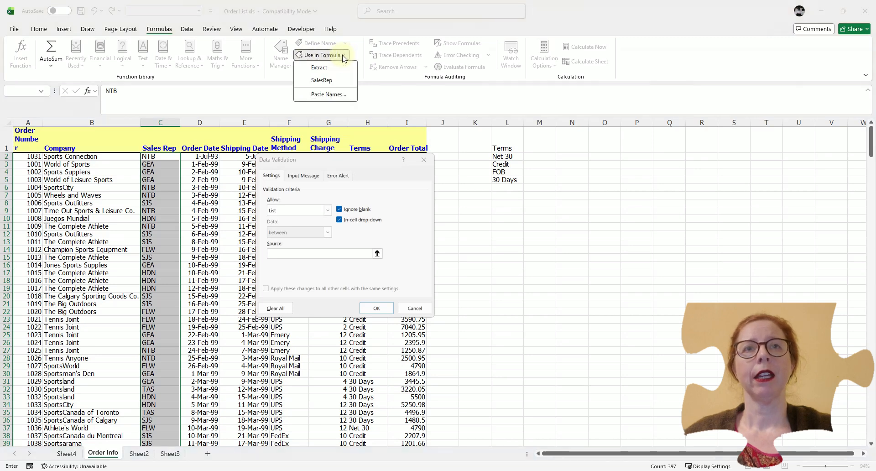
{"action": "left_click", "coordinate": [321, 80]}
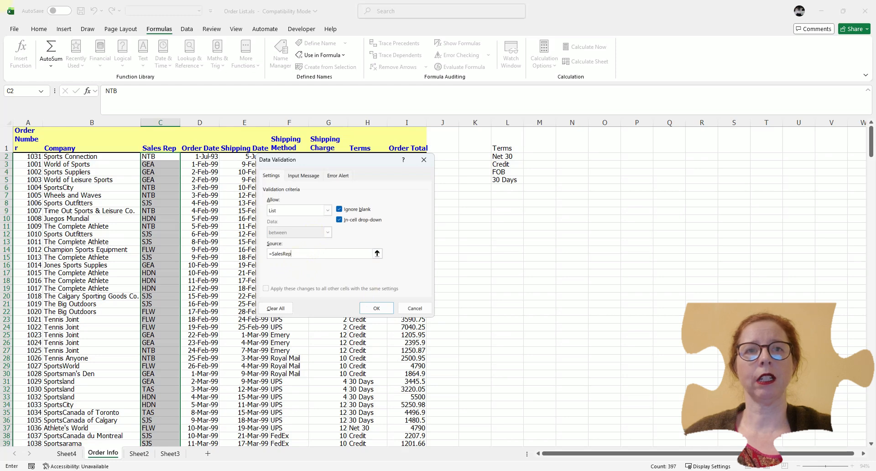
{"action": "left_click", "coordinate": [376, 308]}
- Try the Sales Rep drop-down lists on several cells in column C
{"action": "left_click", "coordinate": [167, 165]}
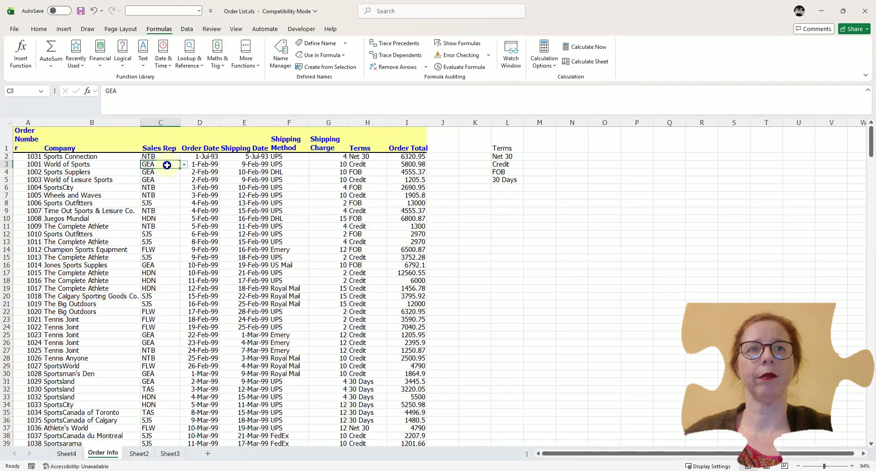
{"action": "left_click", "coordinate": [184, 164]}
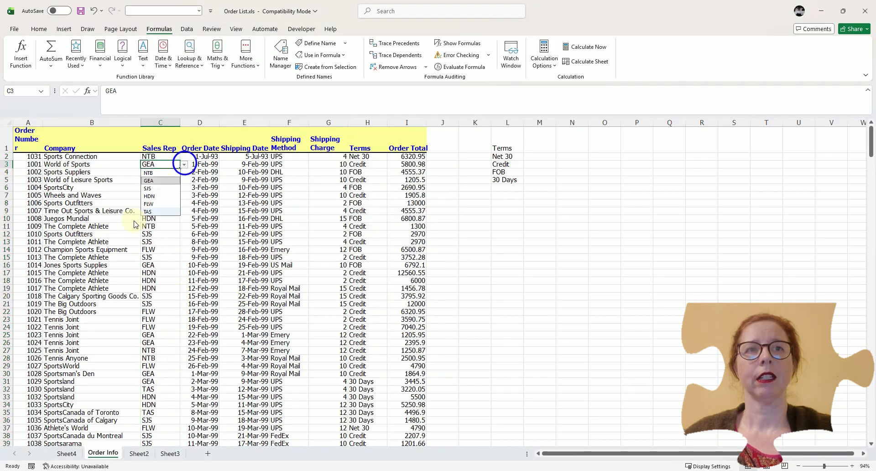
{"action": "left_click", "coordinate": [159, 234]}
{"action": "left_click", "coordinate": [164, 187]}
{"action": "left_click", "coordinate": [164, 172]}
{"action": "left_click", "coordinate": [162, 188]}
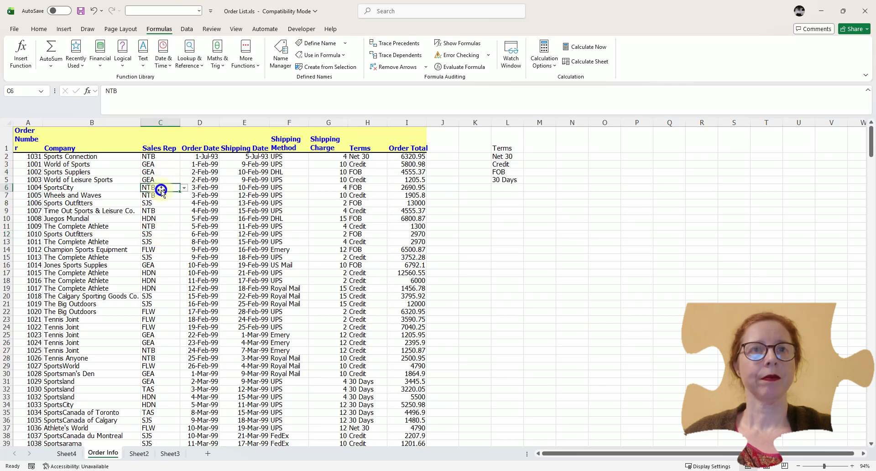
{"action": "left_click", "coordinate": [167, 164]}
{"action": "left_click", "coordinate": [169, 156]}
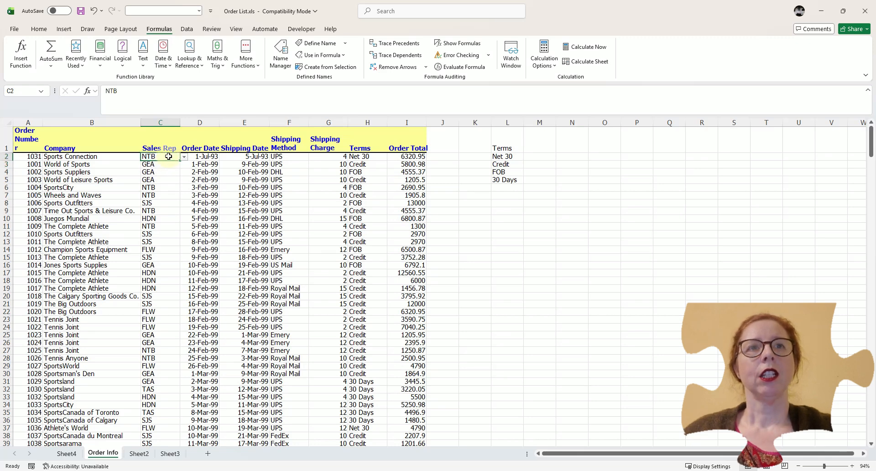
- Review the Sales Rep validation settings for cell C2 without changing them
{"action": "left_click", "coordinate": [186, 29]}
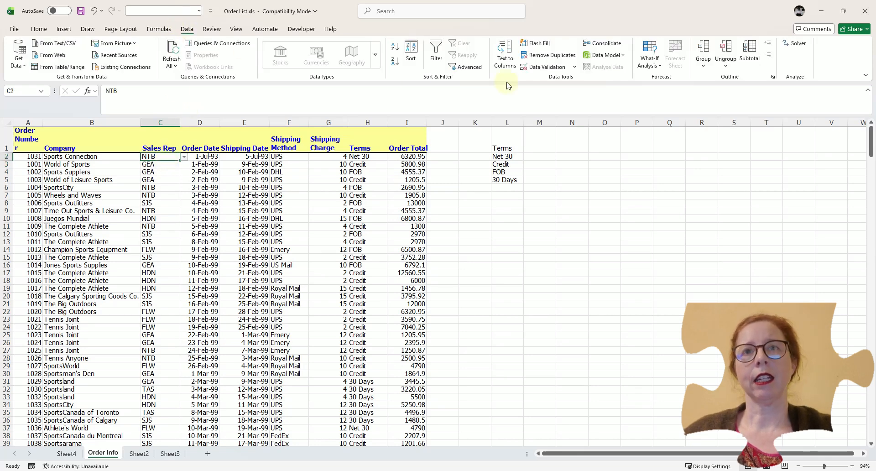
{"action": "left_click", "coordinate": [543, 66]}
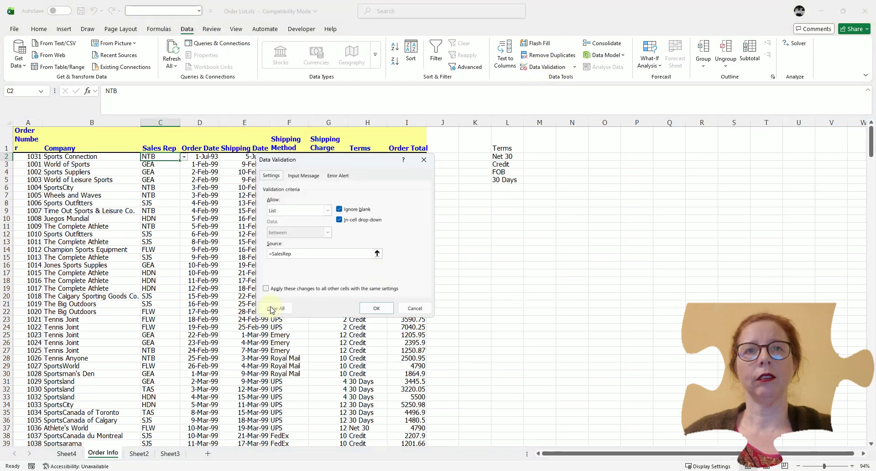
{"action": "left_click", "coordinate": [415, 308]}
{"action": "left_click", "coordinate": [149, 203]}
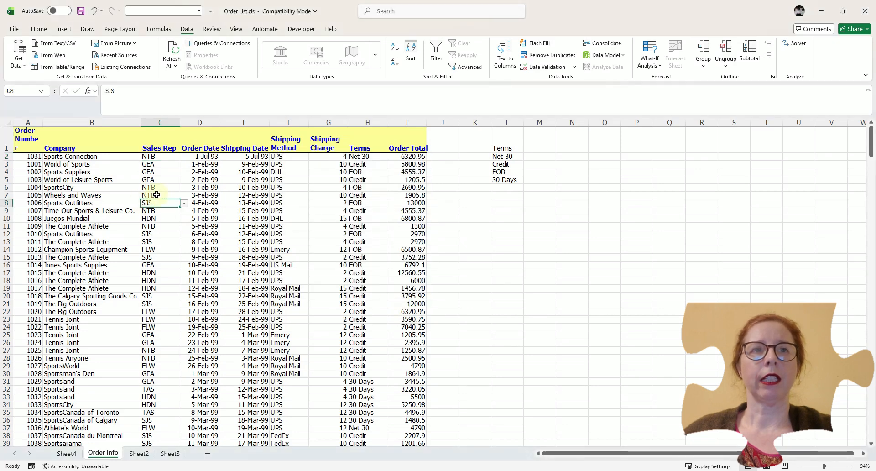
{"action": "left_click", "coordinate": [290, 214]}
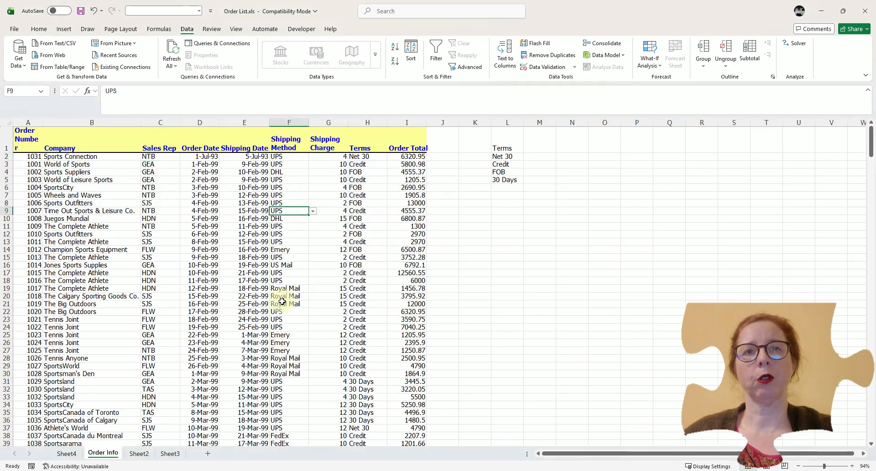